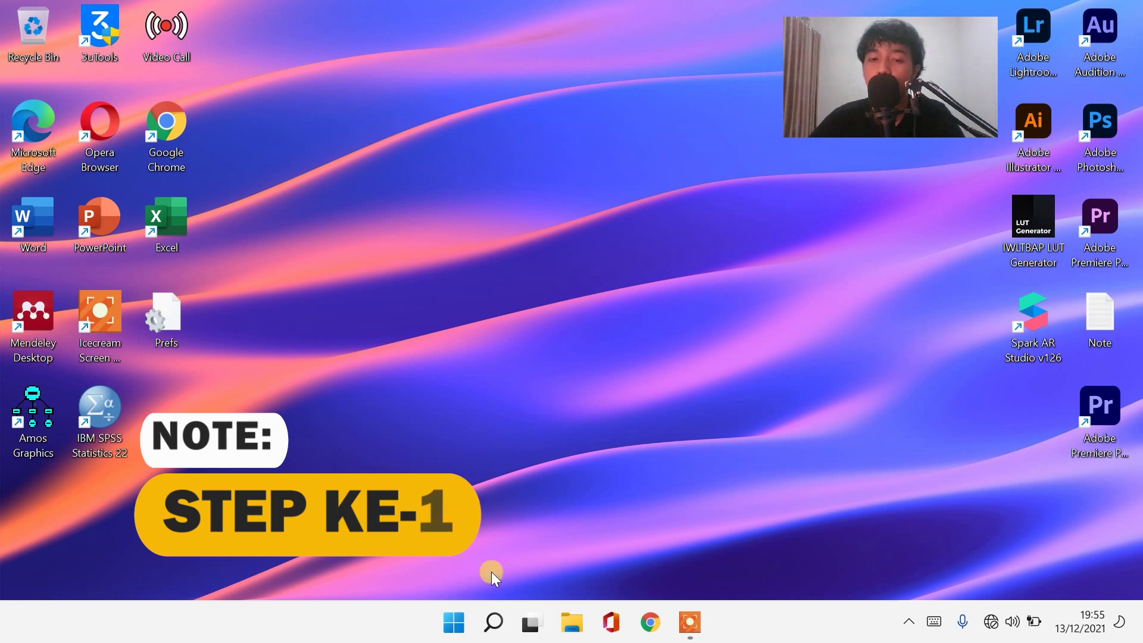
Step: Open Device Manager and expand the display adapters category
right_click(457, 625)
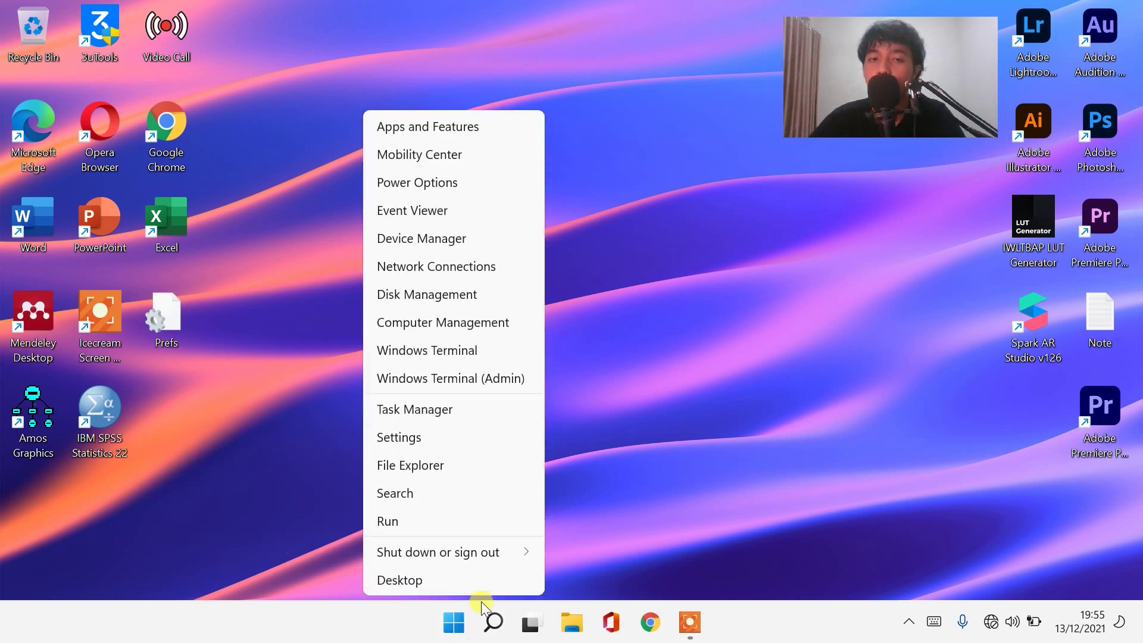
click(464, 240)
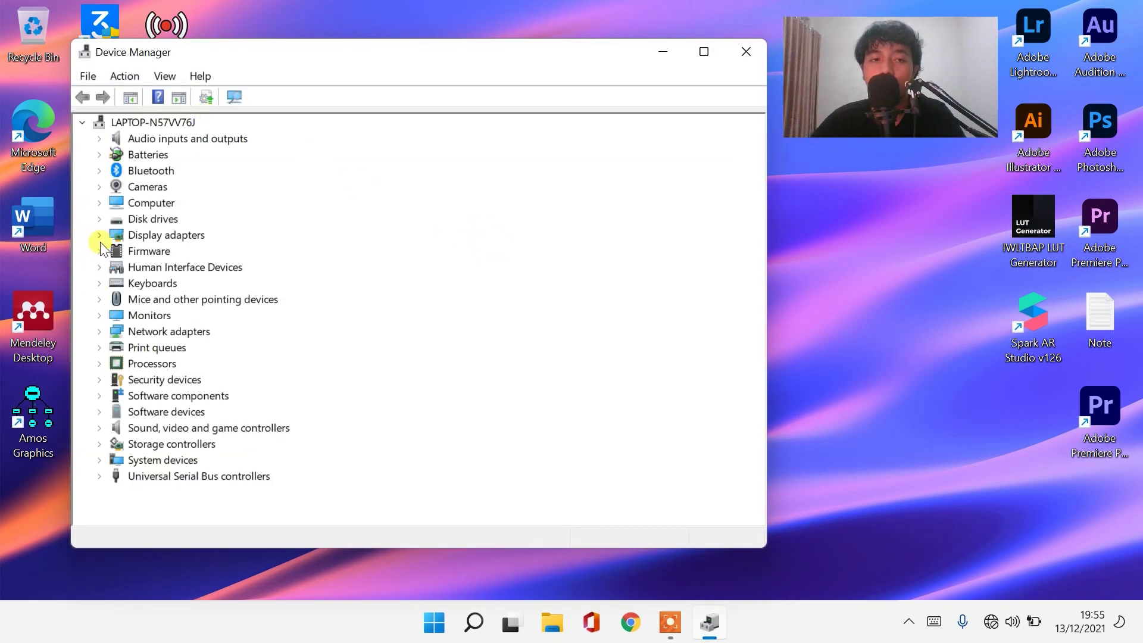
click(100, 237)
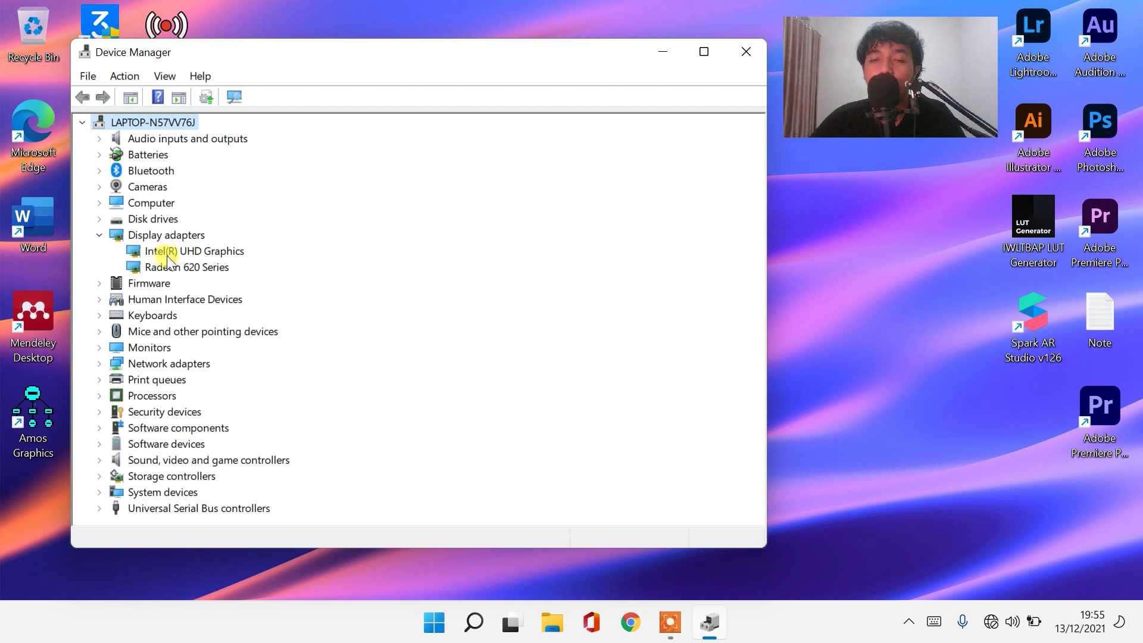
Step: Start a driver update for the Intel(R) UHD Graphics display adapter
click(166, 251)
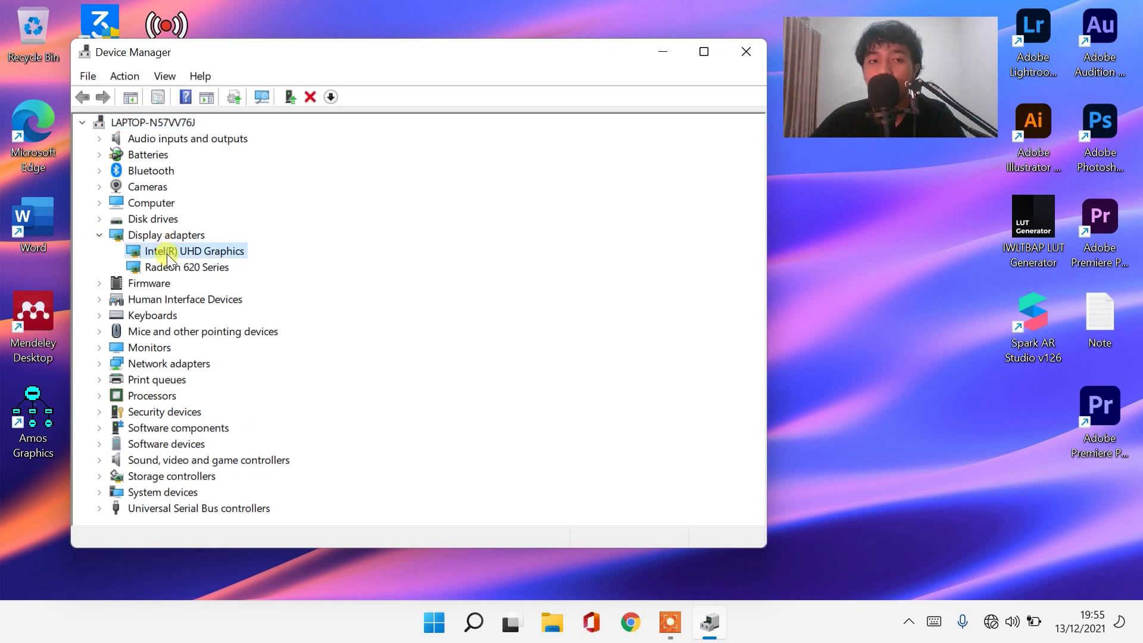
click(177, 266)
click(180, 251)
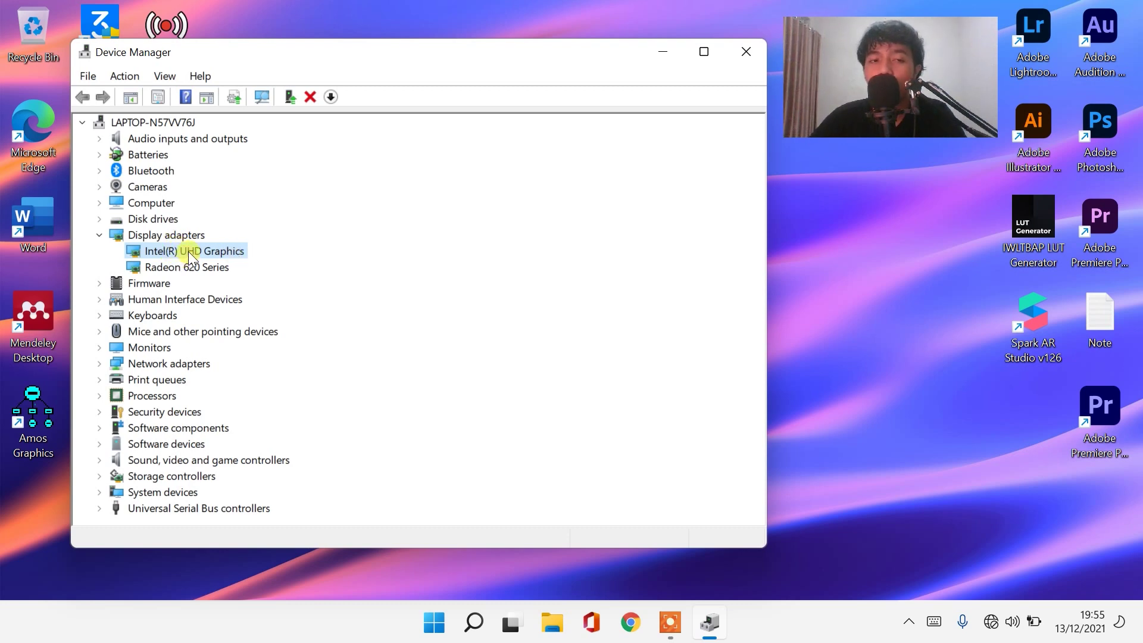
right_click(188, 251)
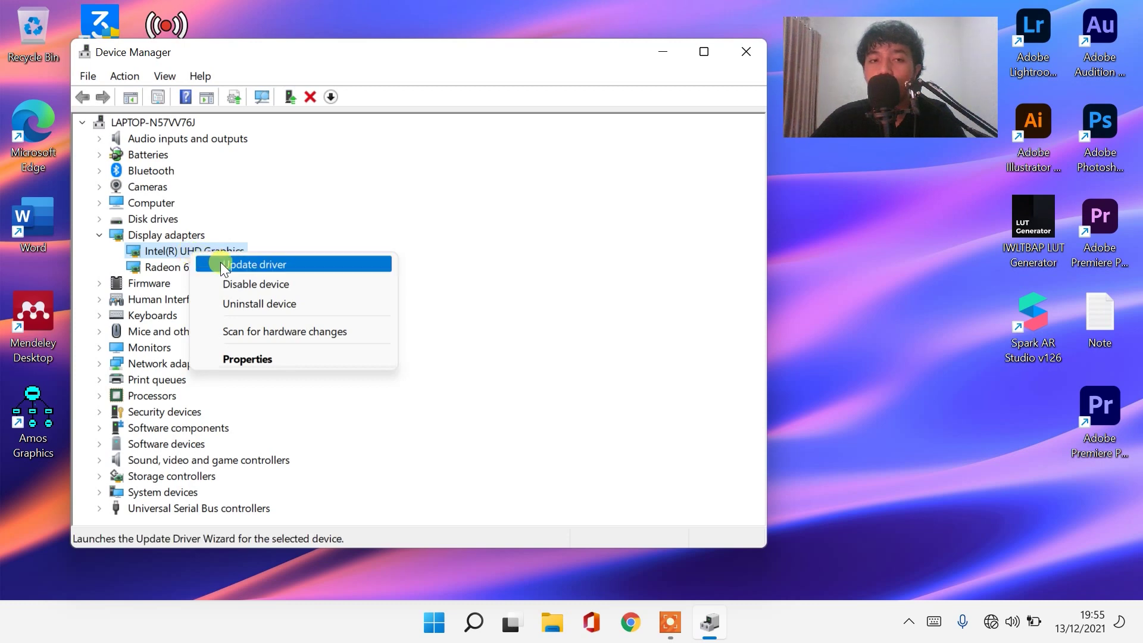
click(221, 264)
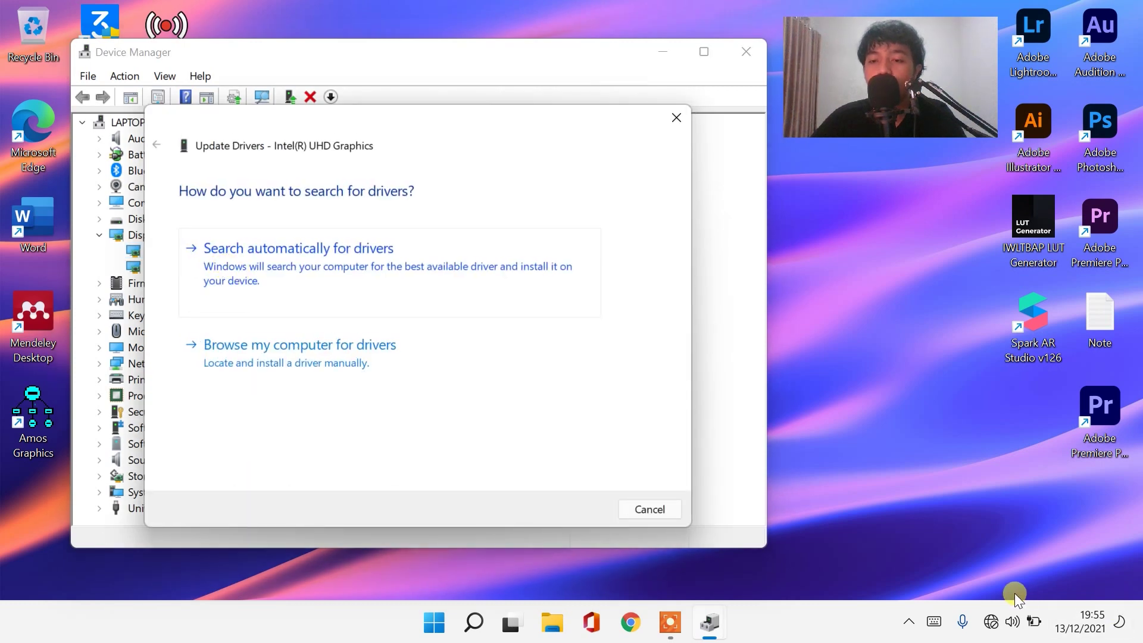
Step: Turn on Wi-Fi so the computer can connect to the internet
click(1001, 622)
click(854, 282)
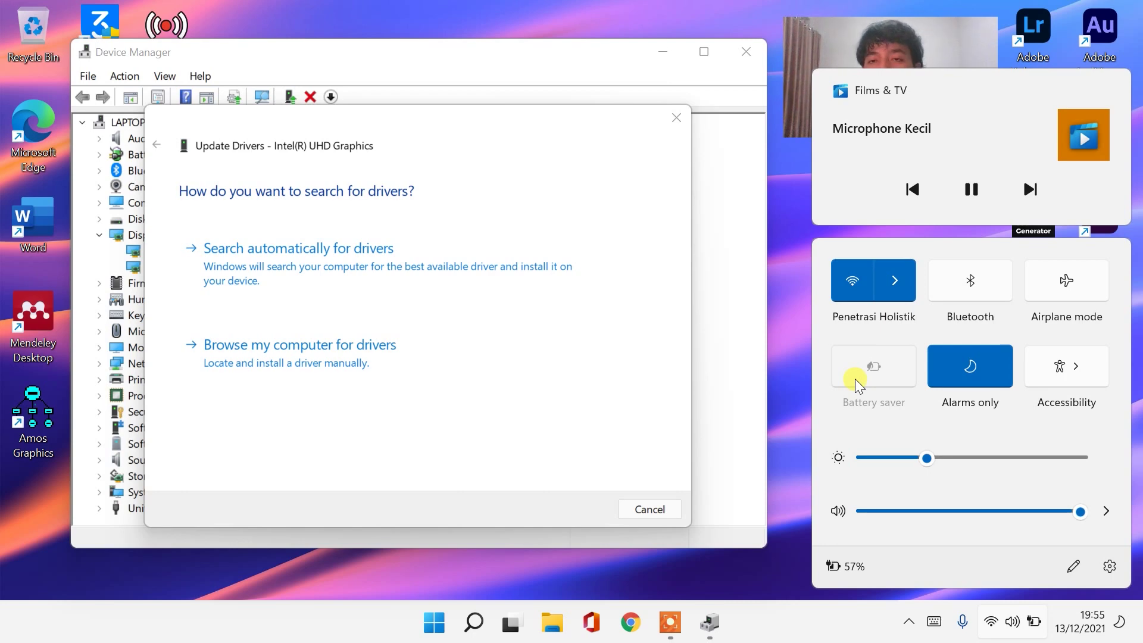
click(1034, 623)
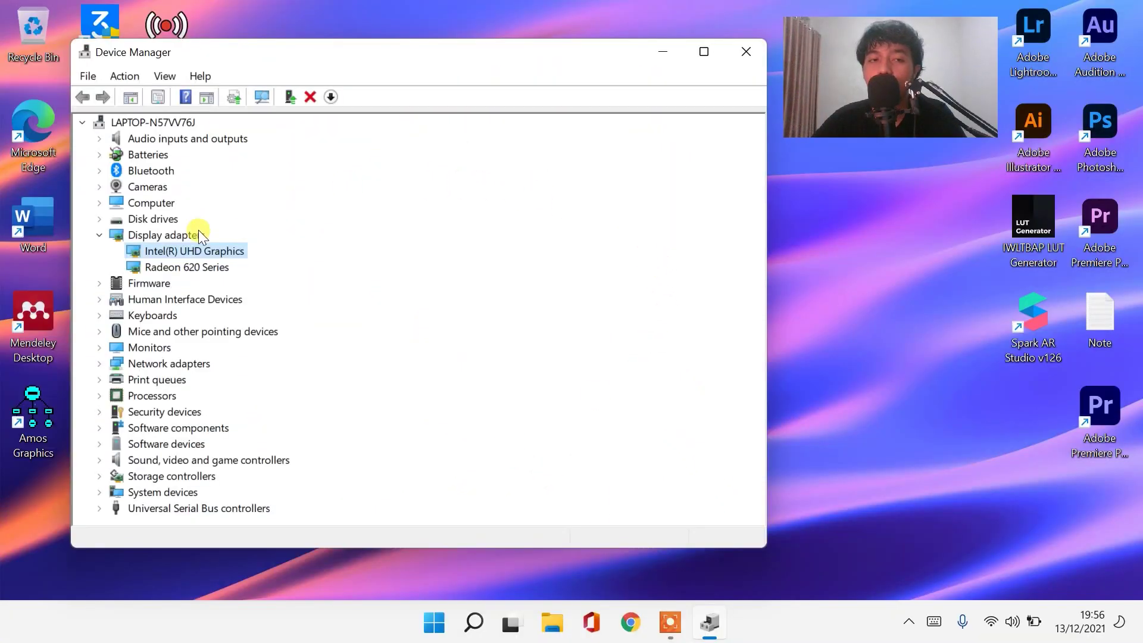
Step: Start a driver update for the Radeon 620 Series display adapter
click(202, 269)
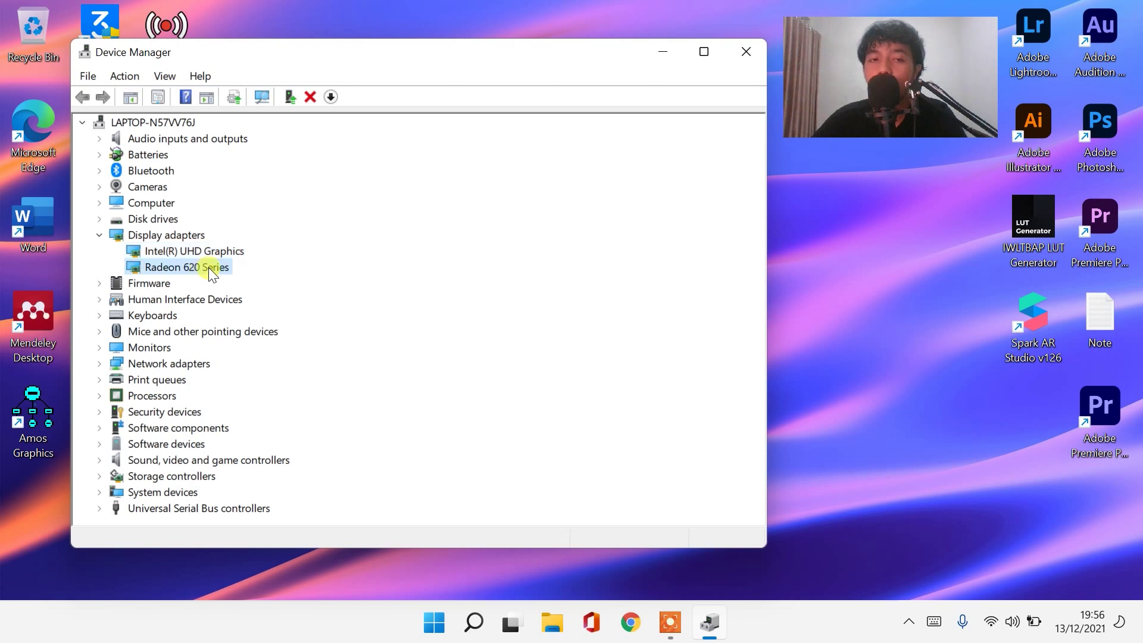
right_click(208, 267)
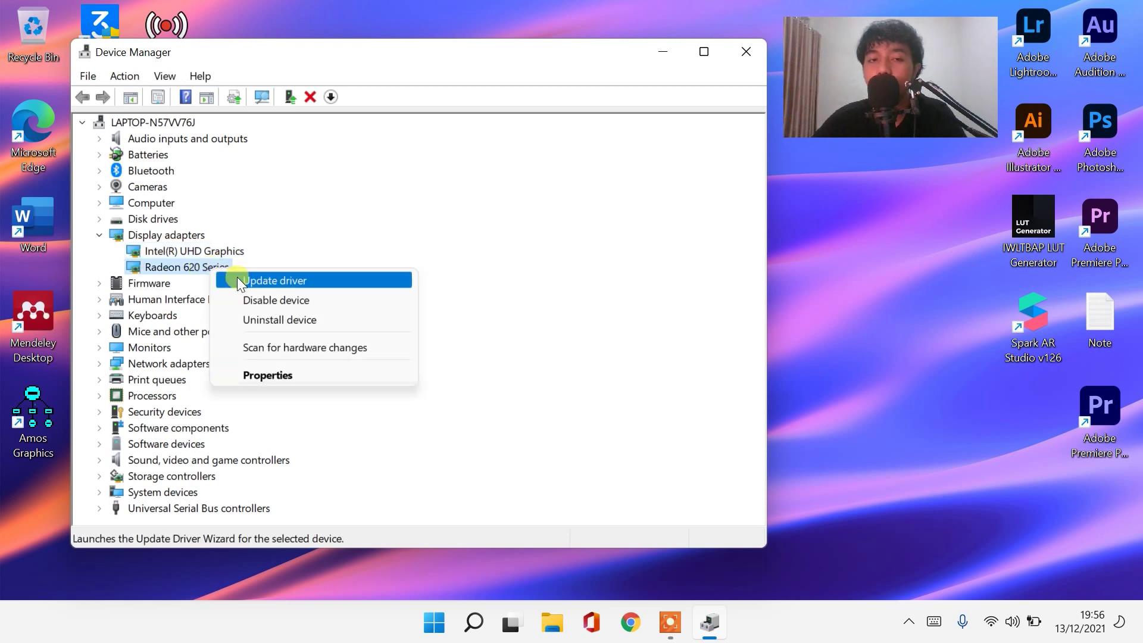
click(238, 279)
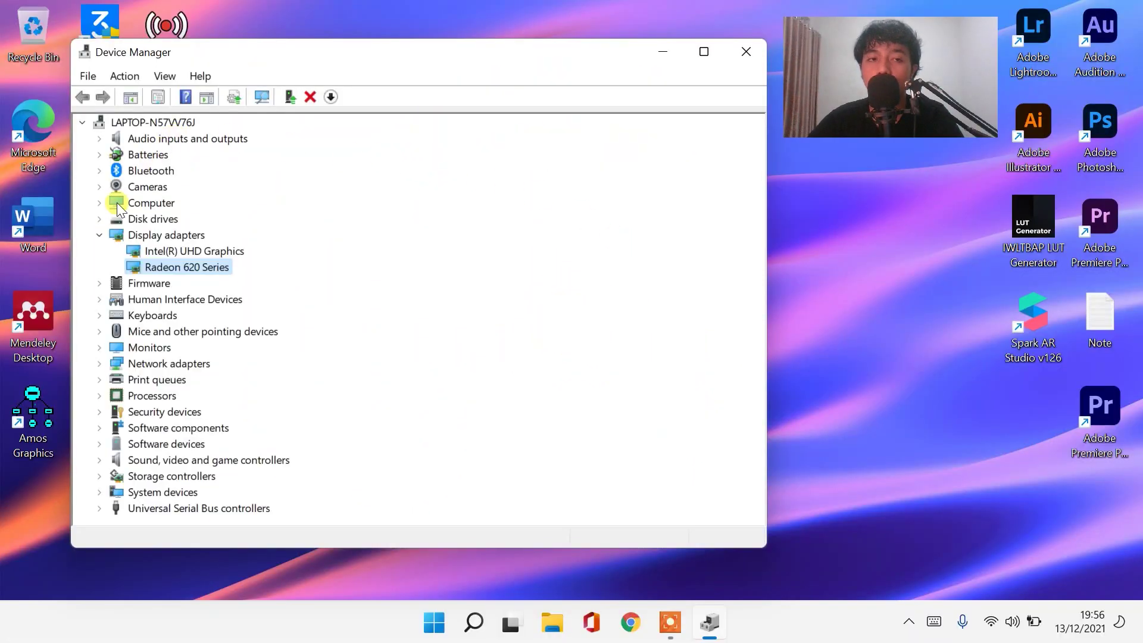
Step: View the driver update options for the ACPI x64-based PC in the Computer category, and close the update wizard
click(101, 202)
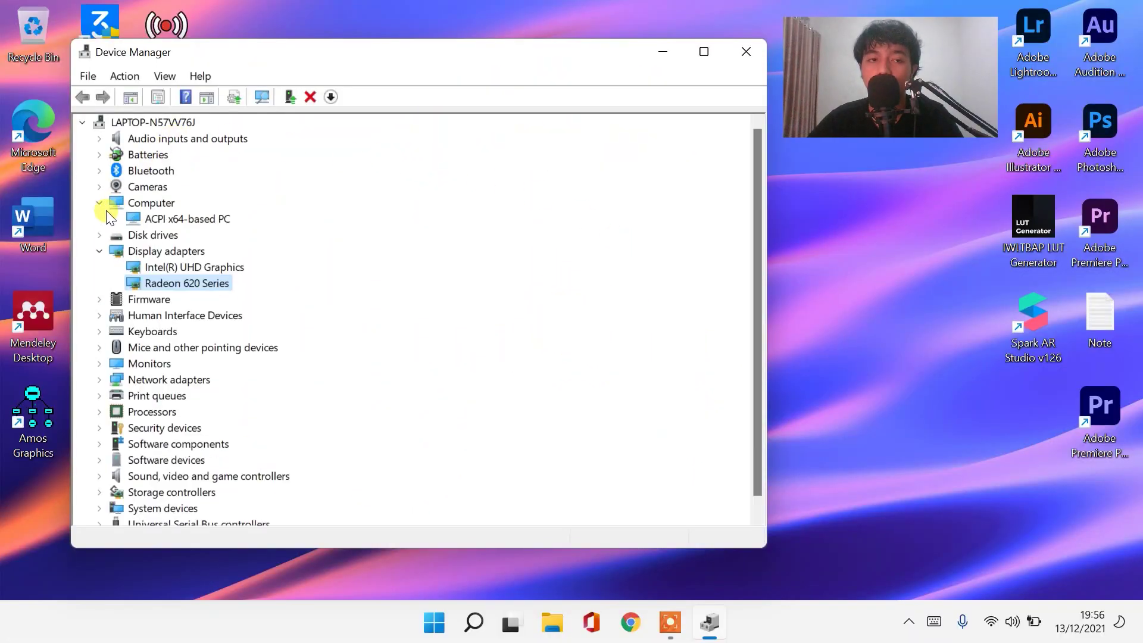
right_click(196, 215)
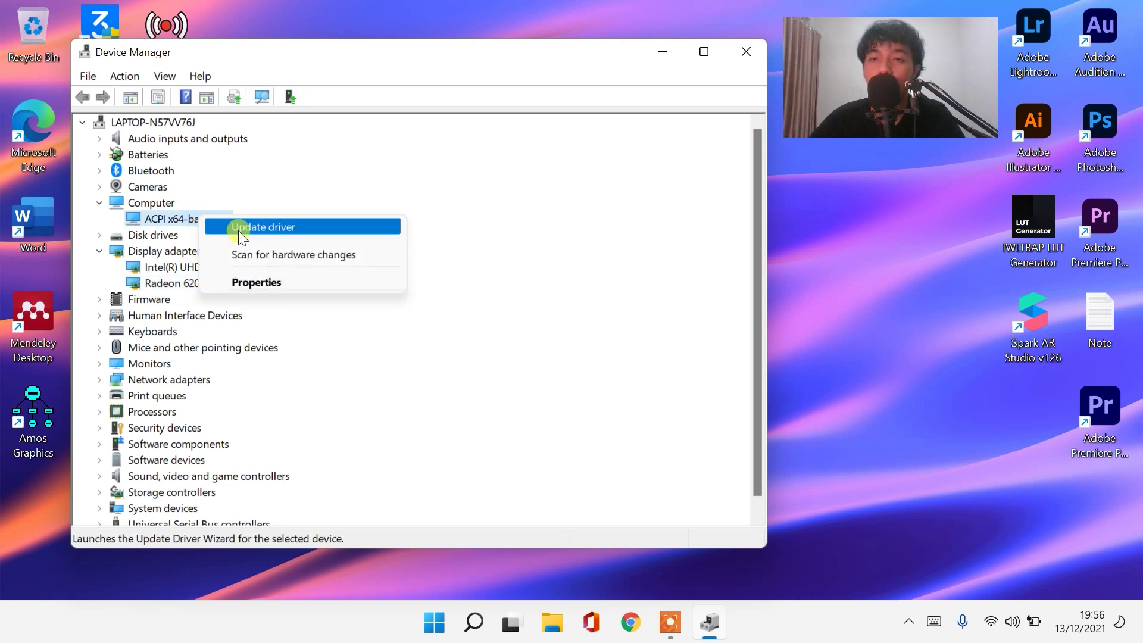
click(239, 230)
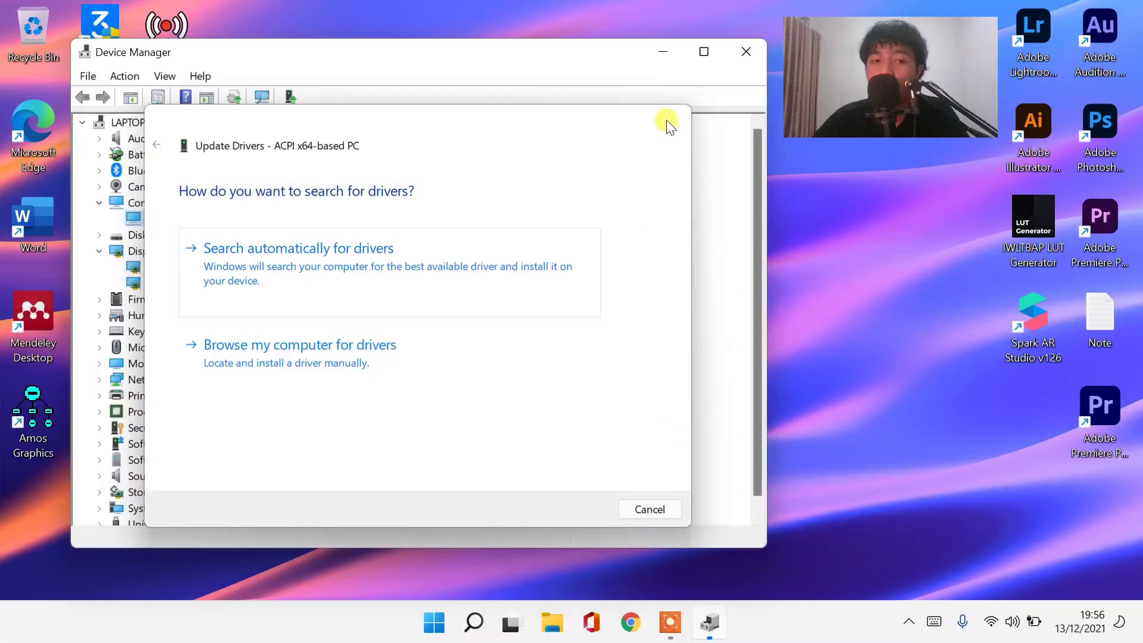
click(668, 119)
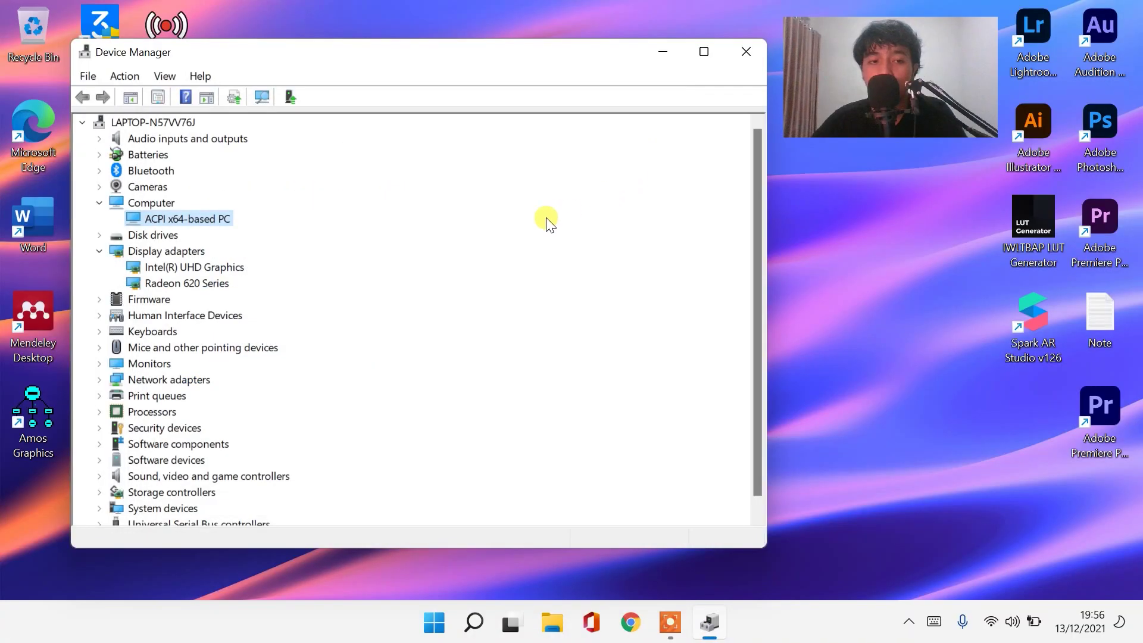
Step: Start a driver update for the Generic PnP Monitor in the Monitors category, and close Device Manager
click(99, 363)
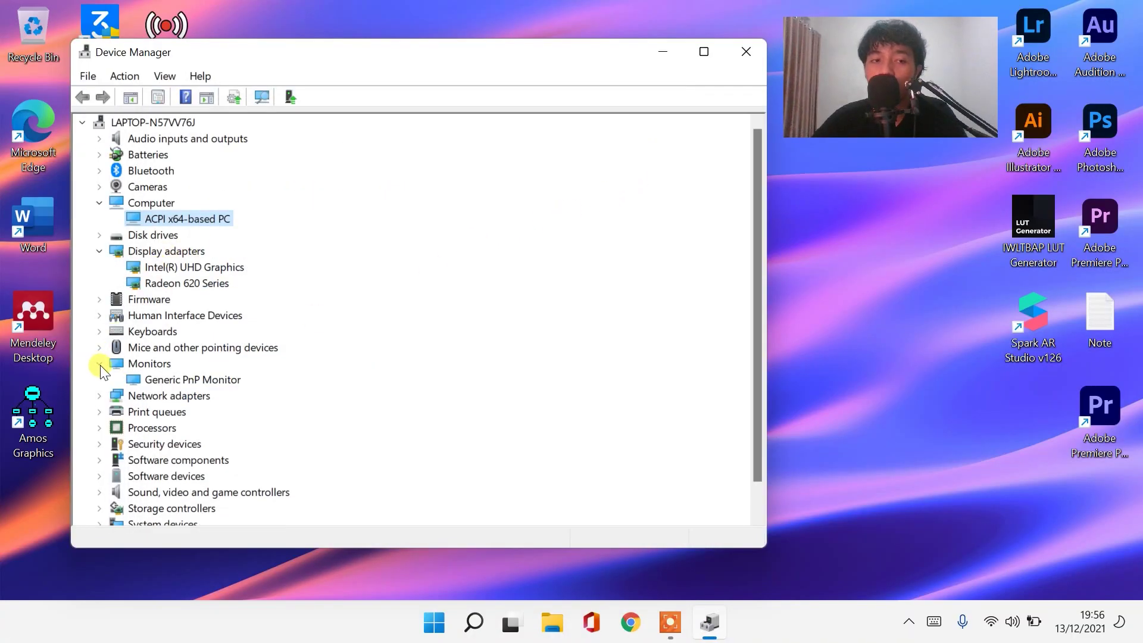
right_click(161, 380)
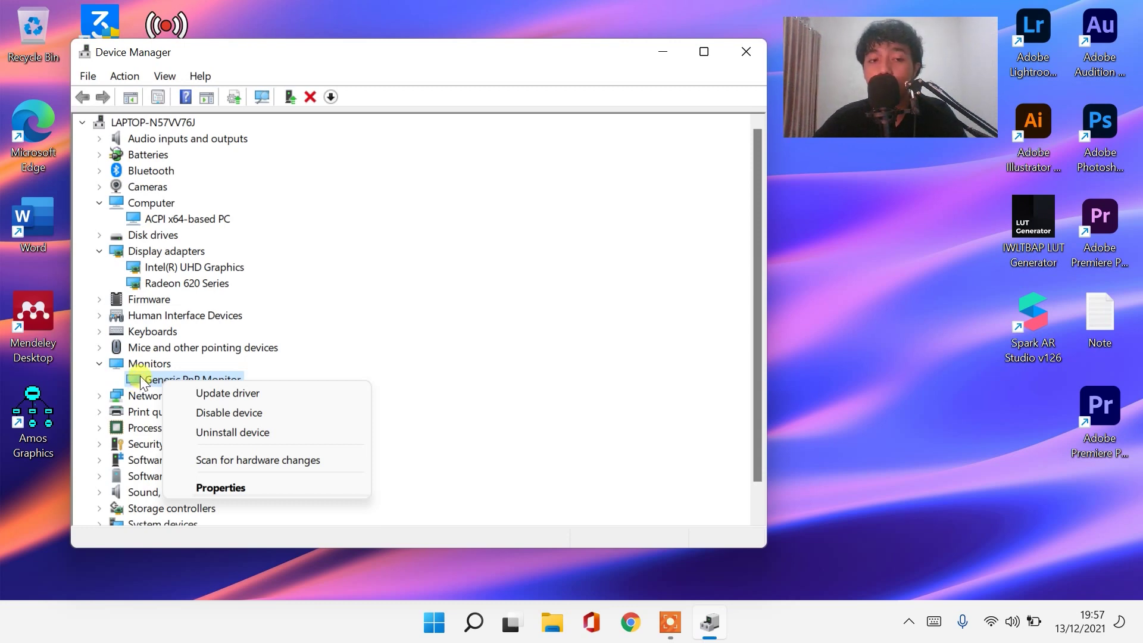
click(201, 392)
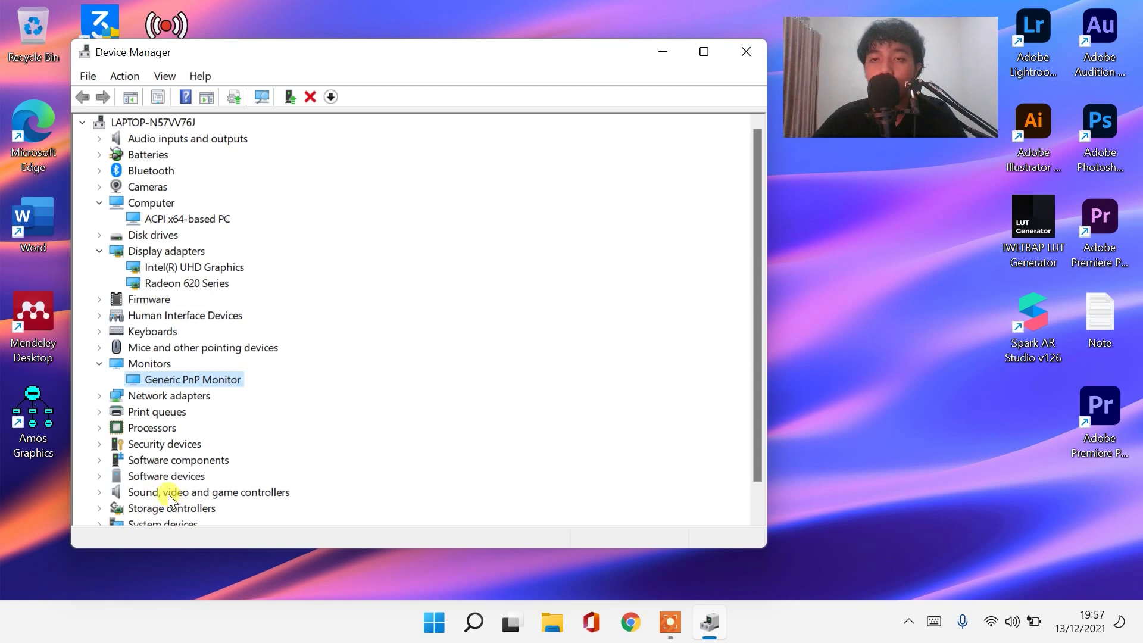
click(764, 54)
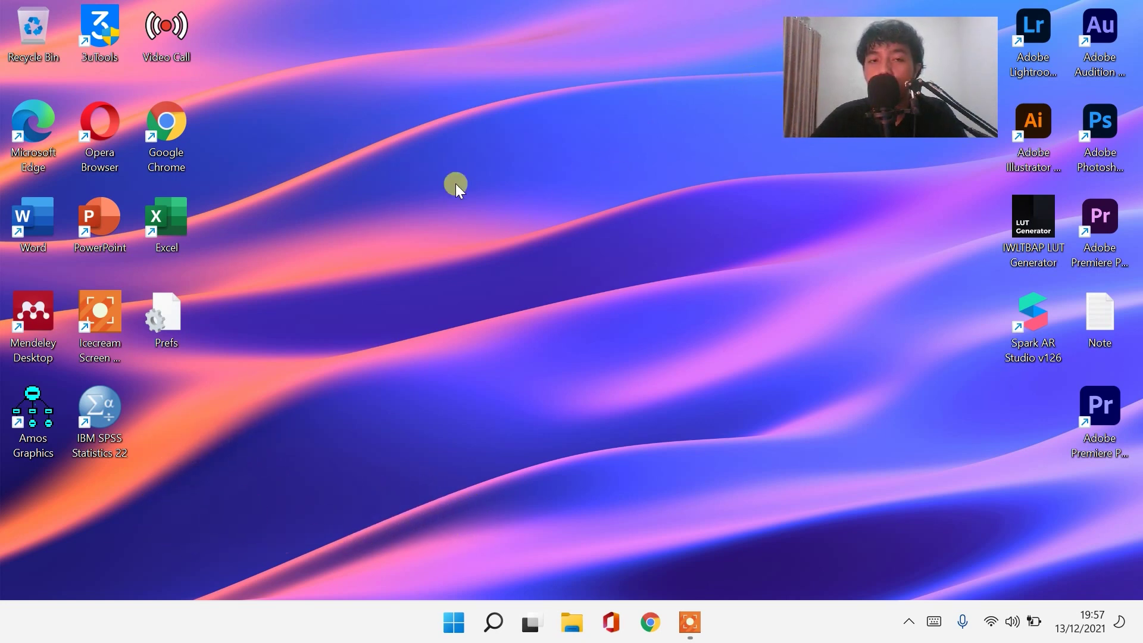
Step: Open the Windows display settings and examine the available scale options without changing the current choice
right_click(514, 202)
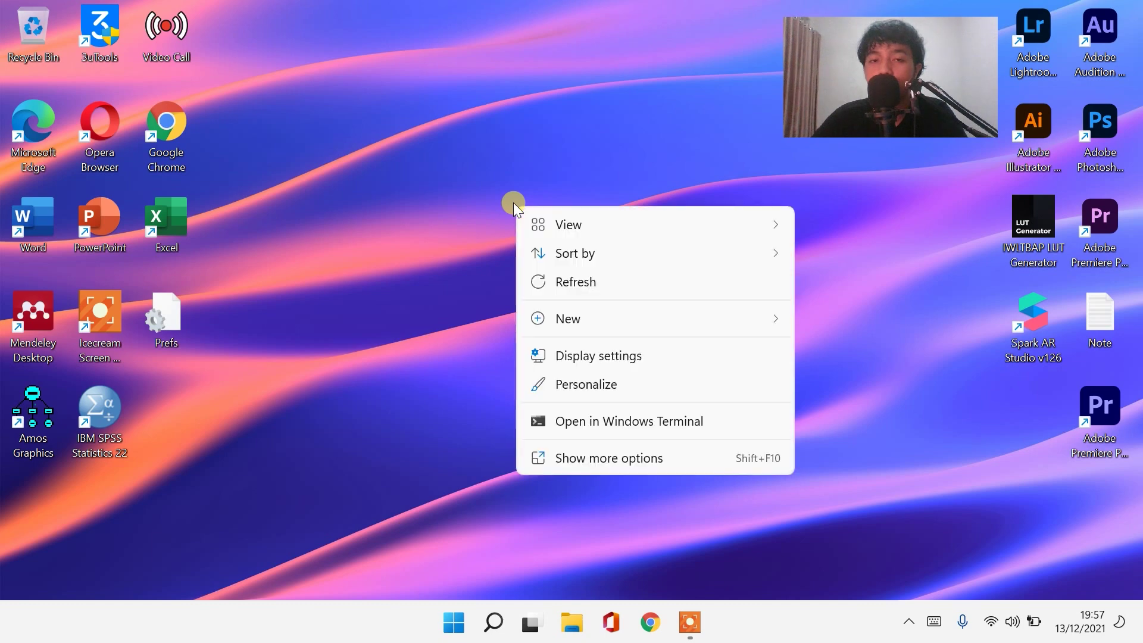
click(605, 356)
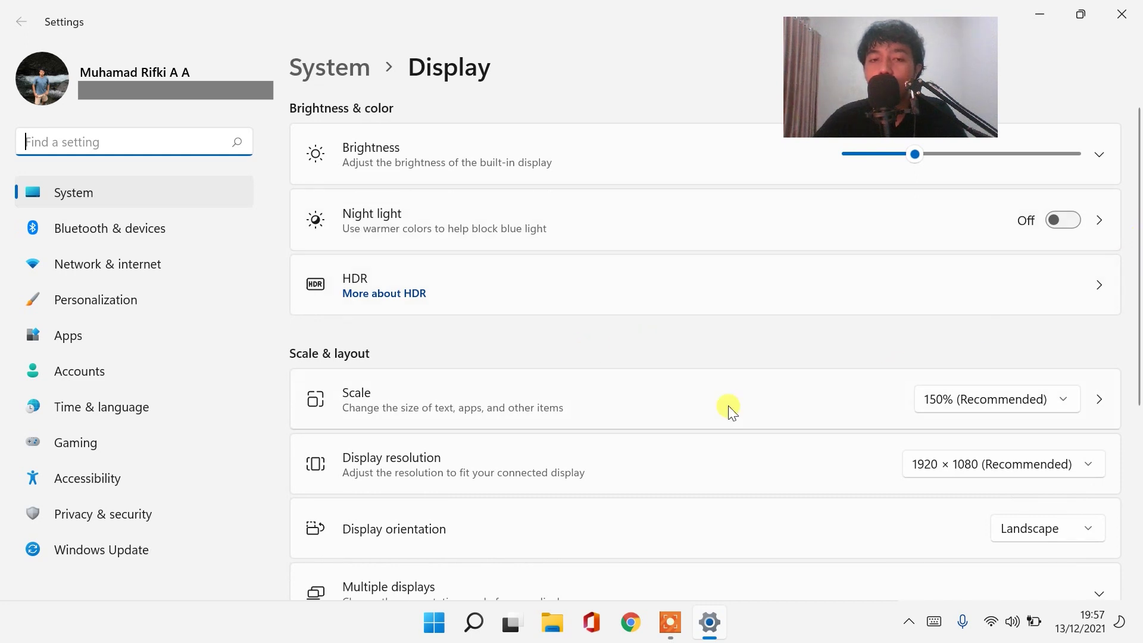
drag(1138, 123, 1139, 194)
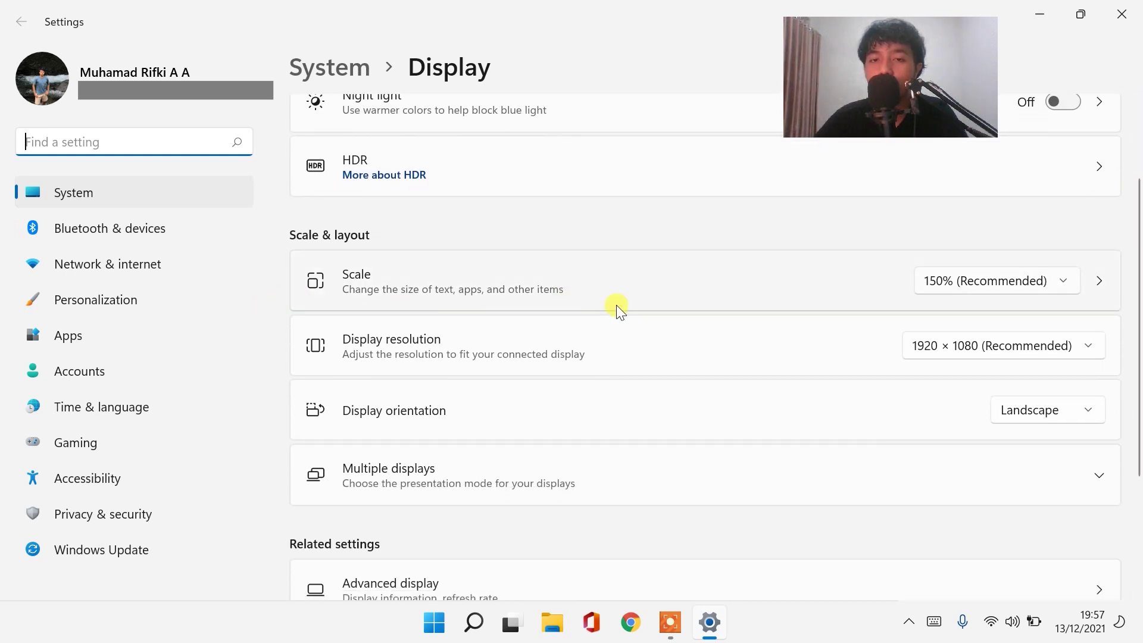
click(949, 280)
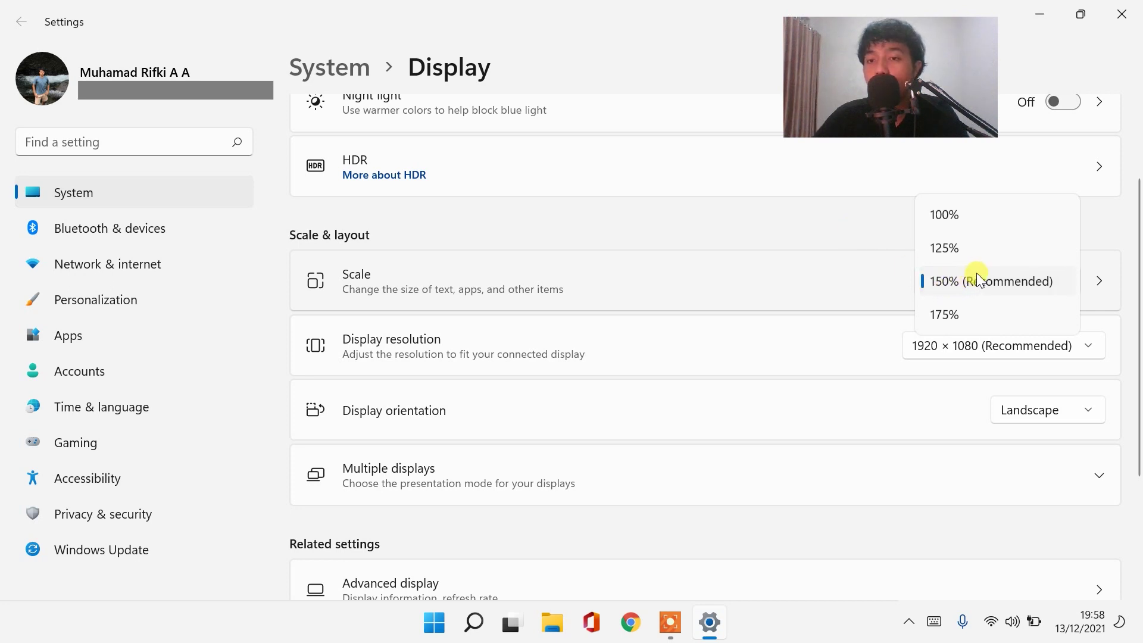
click(851, 227)
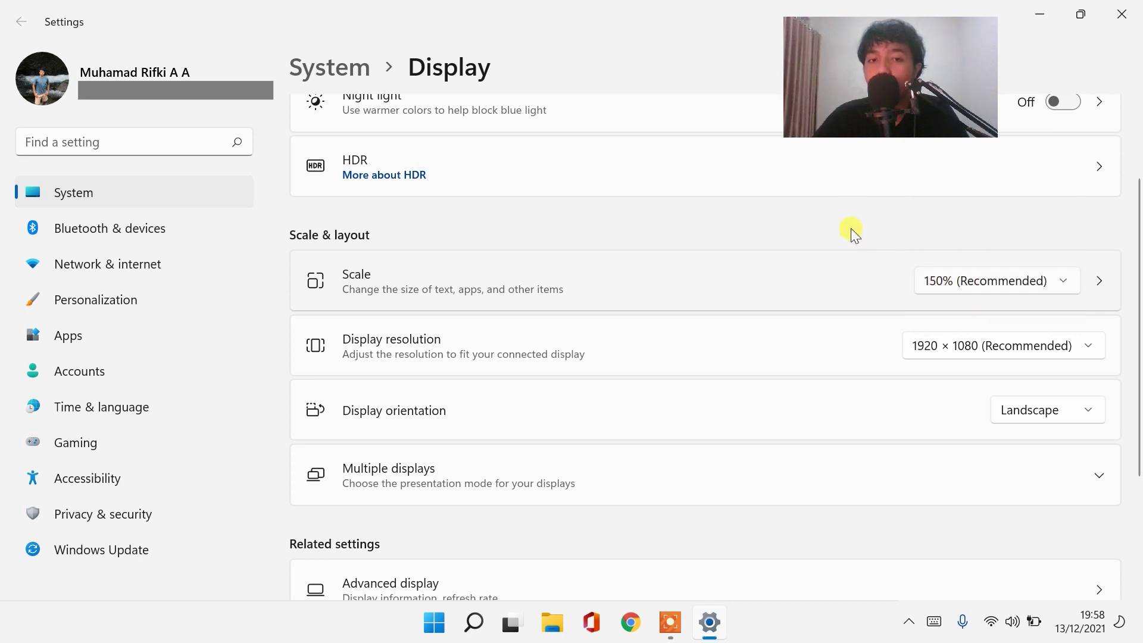
Step: Examine the available display resolutions without changing the current choice, and close Settings
scroll(1137, 270, down, 1)
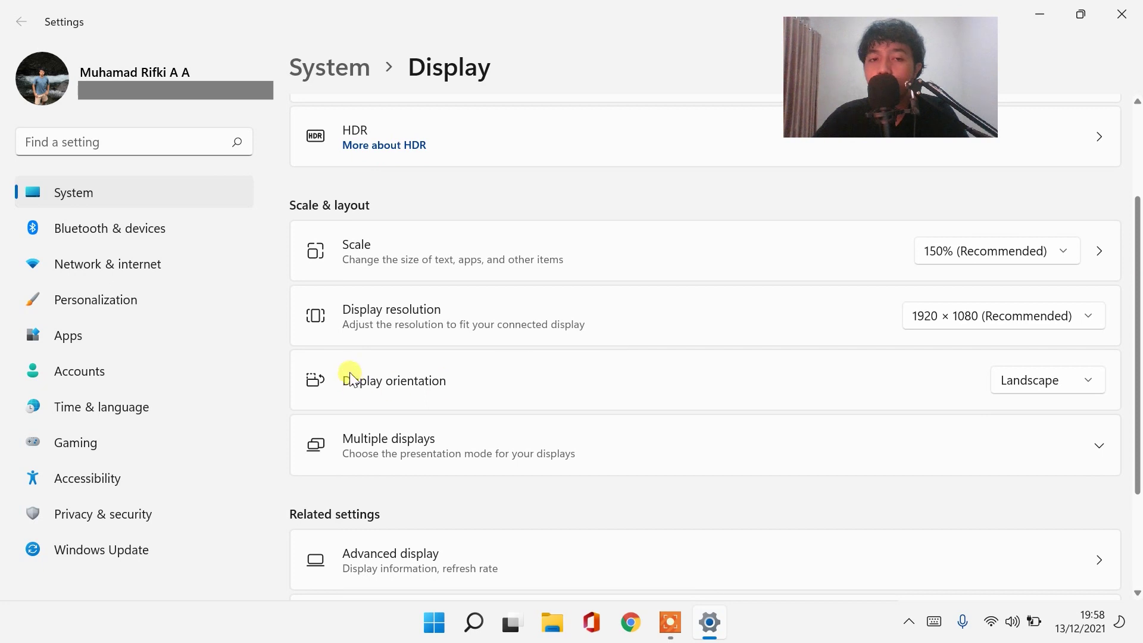
click(935, 314)
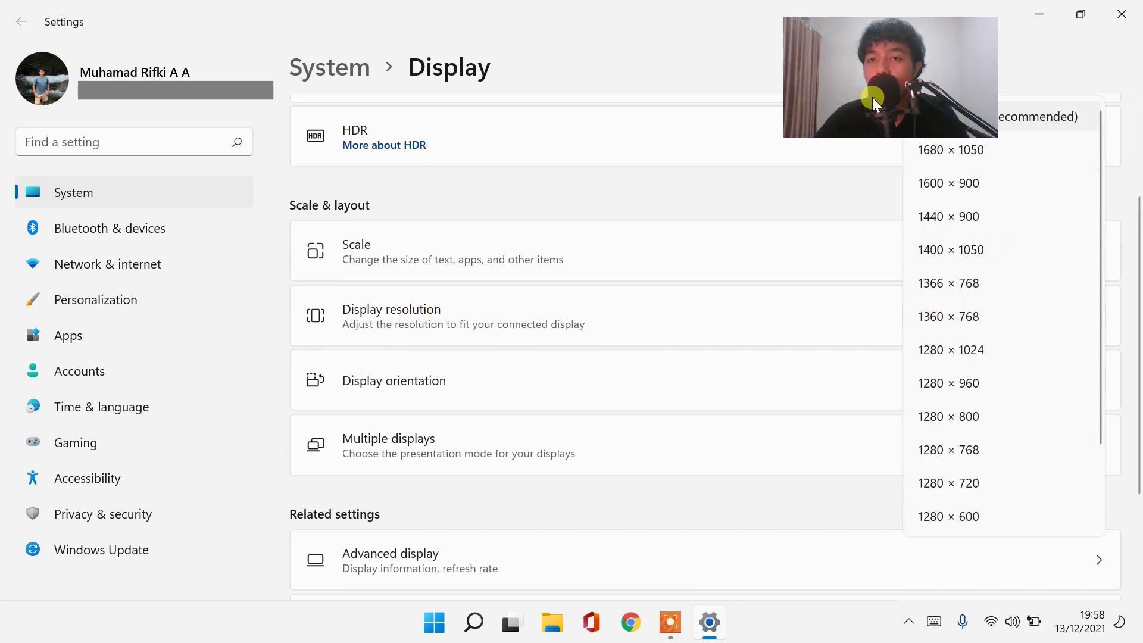
drag(887, 84, 747, 87)
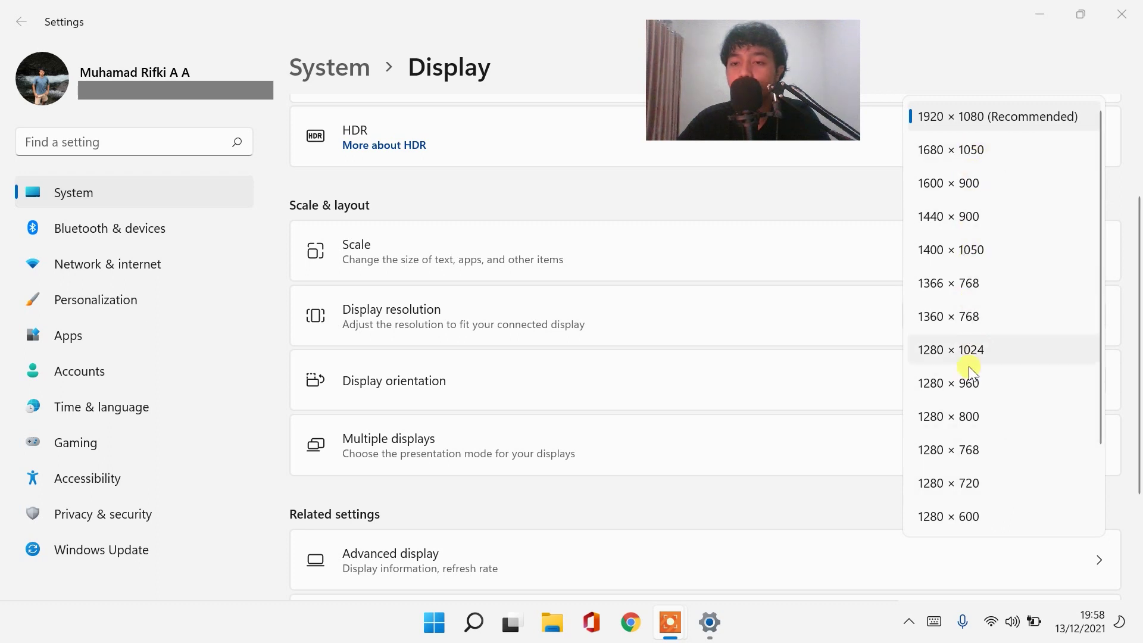
click(908, 8)
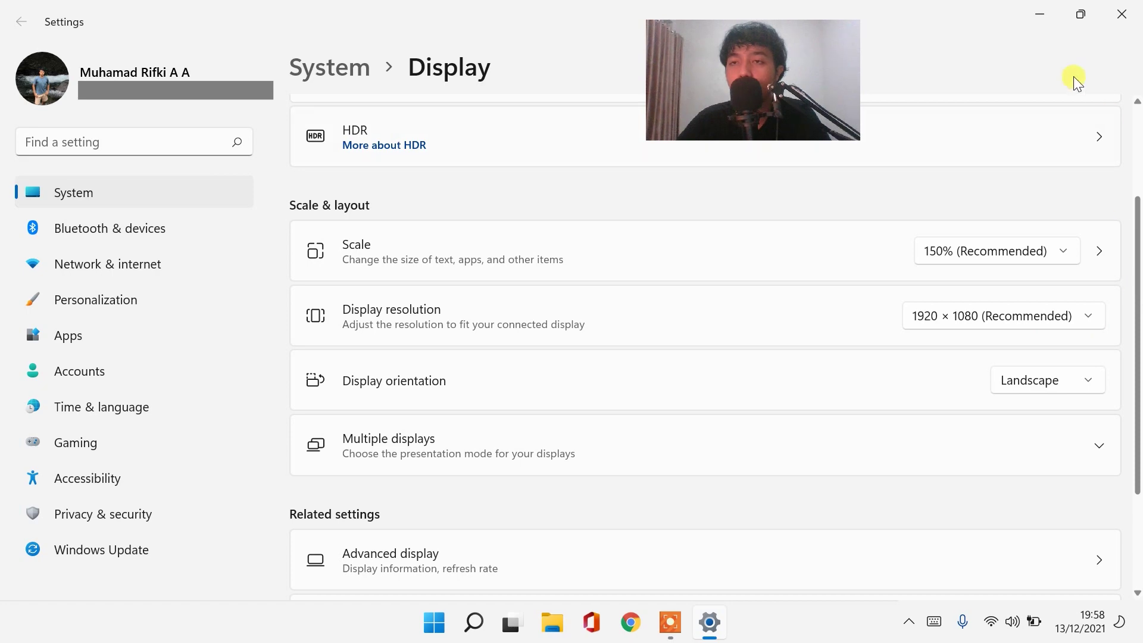
click(1122, 13)
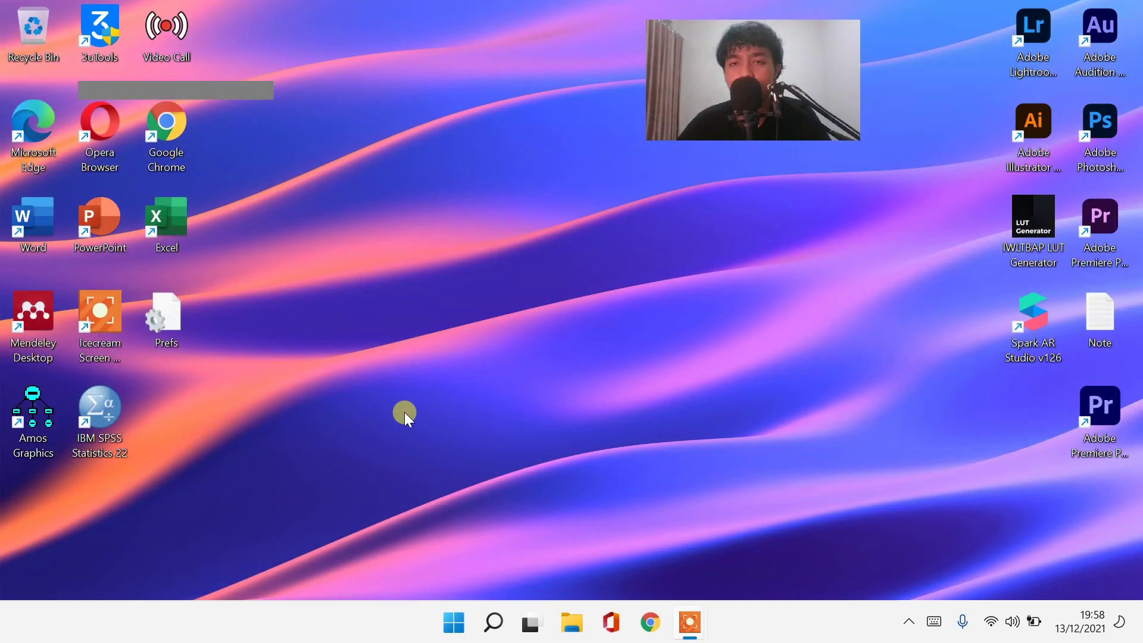